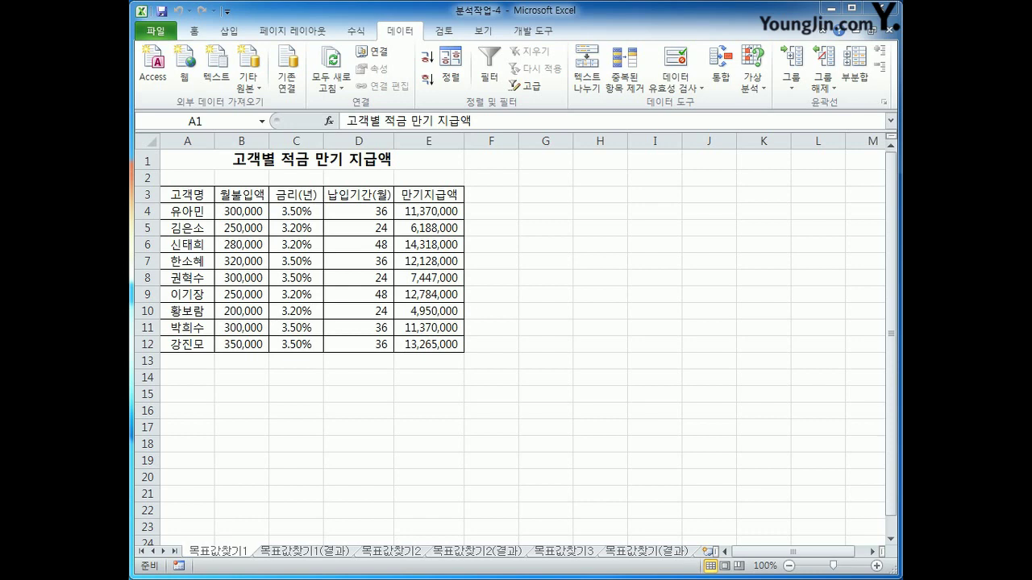
Compare row 8's payment period and maturity payout between the 목표값찾기1 and 목표값찾기1(결과) sheets, and inspect that row's inputs and formula
left_click(295, 555)
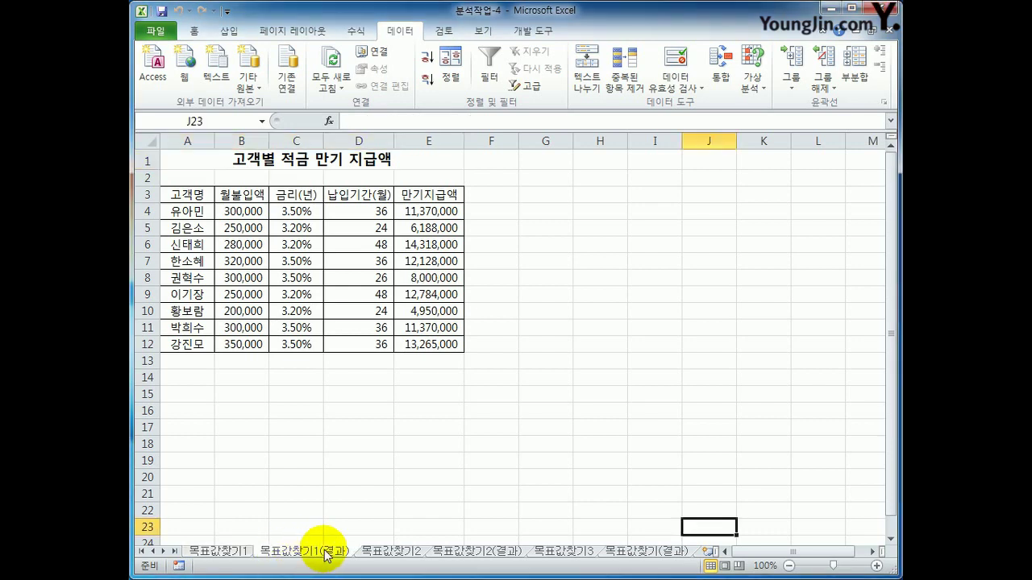
left_click(298, 160)
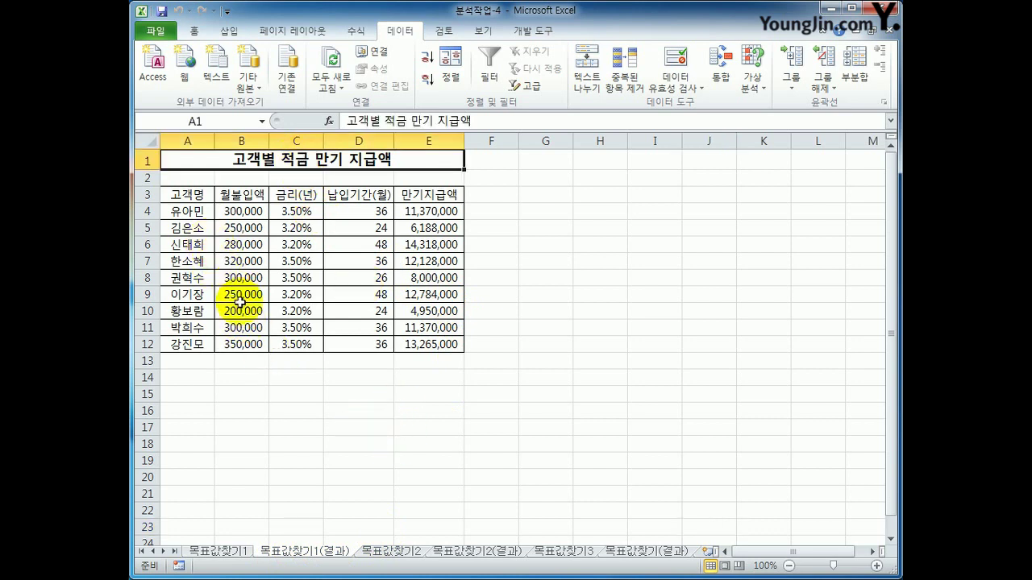
left_click(423, 280)
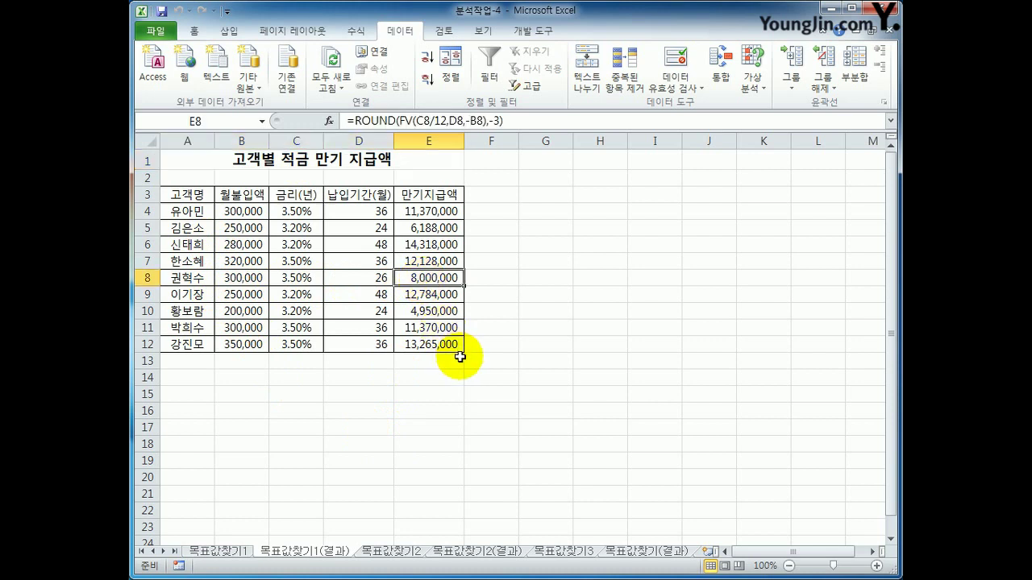
left_click(228, 551)
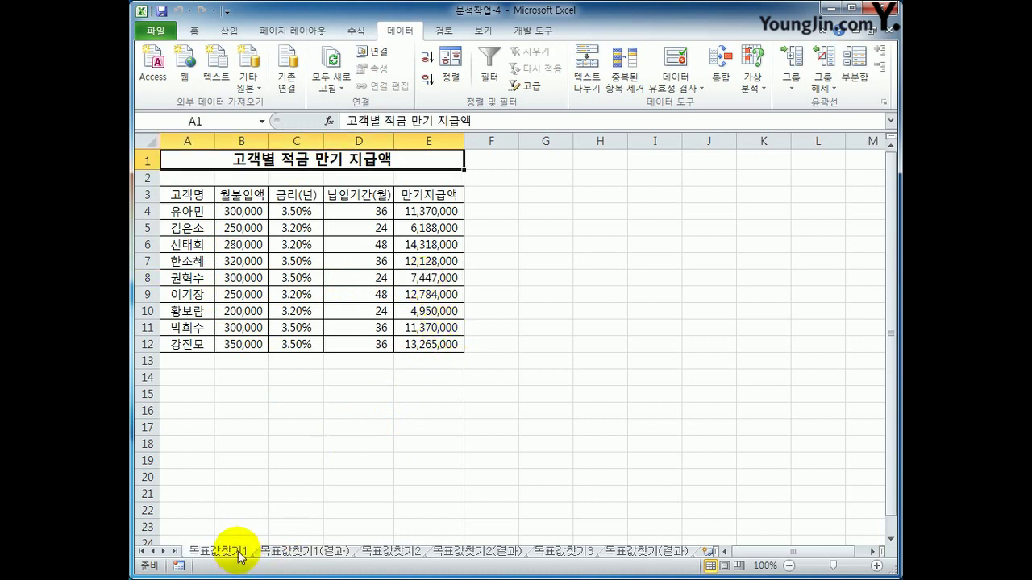
left_click(430, 284)
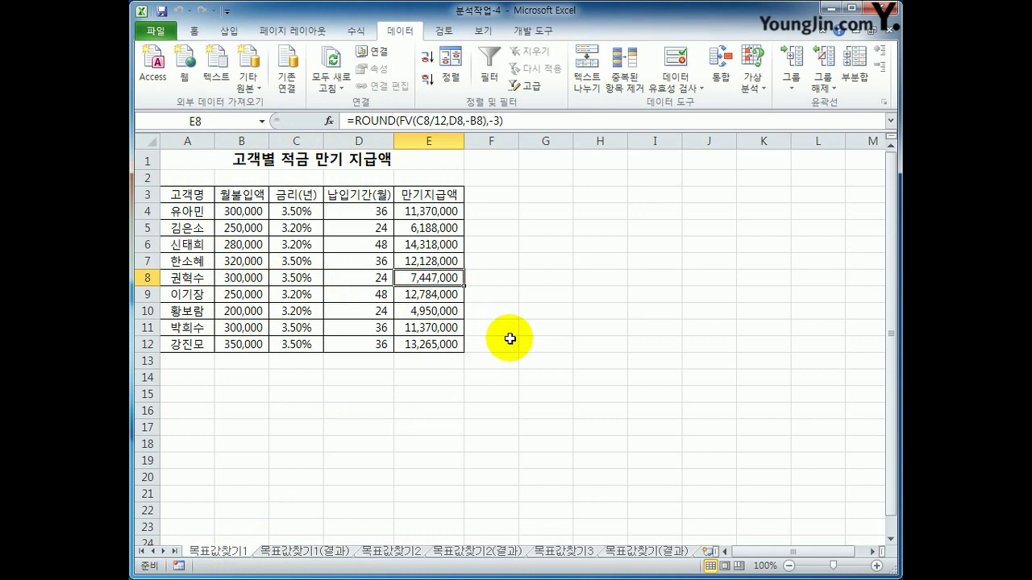
left_click(300, 552)
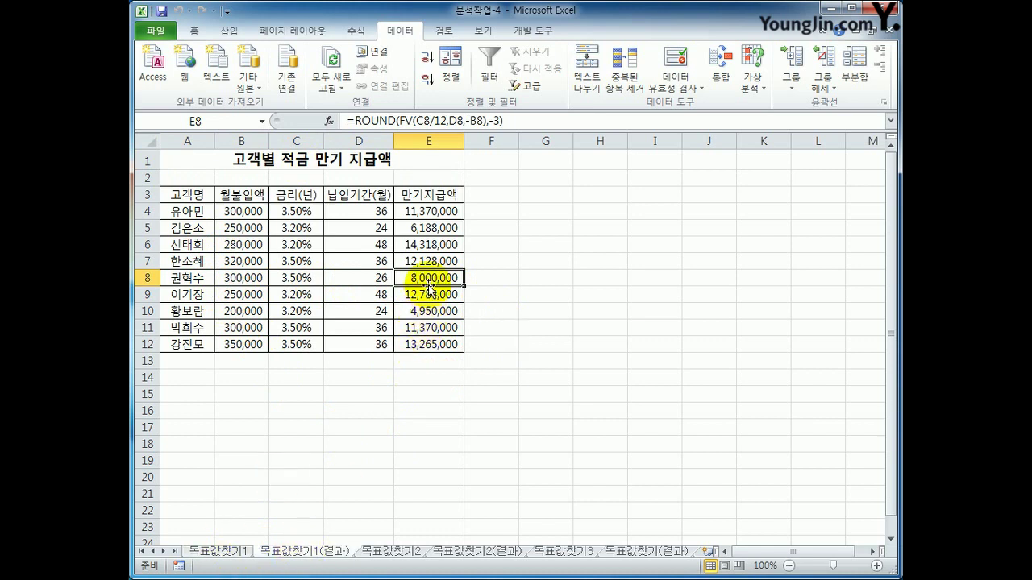
left_click(343, 278)
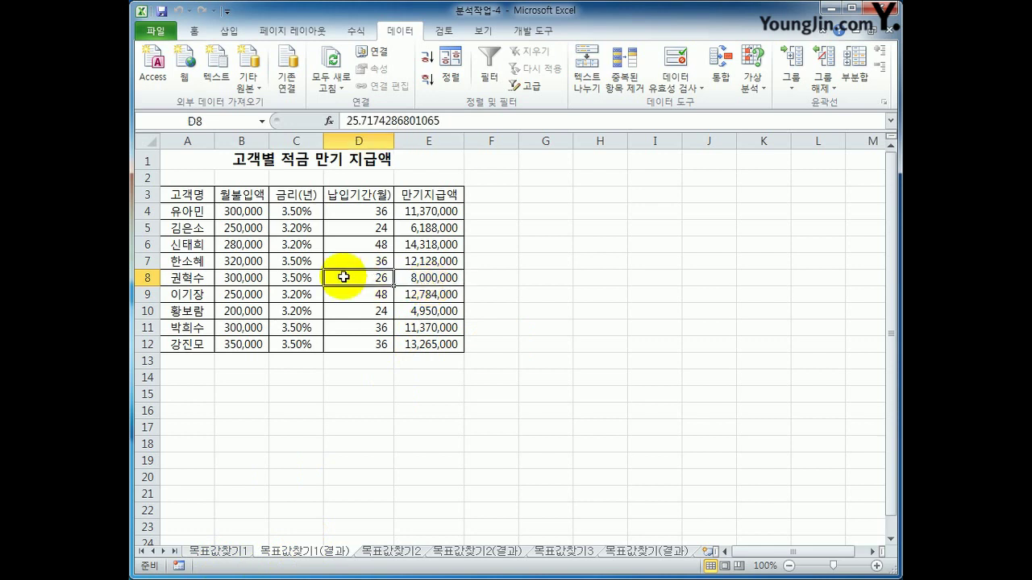
left_click(216, 552)
left_click(365, 277)
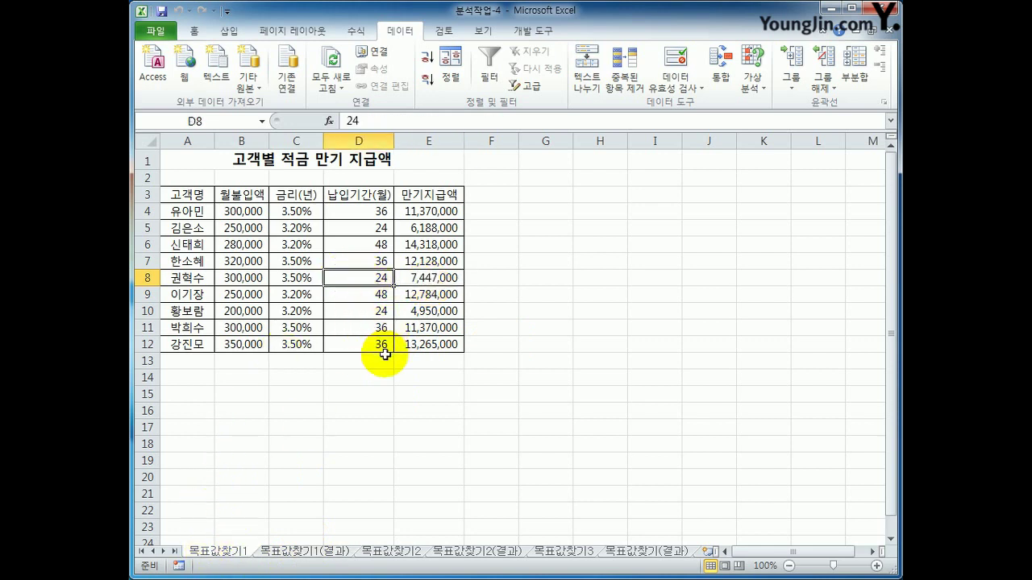
left_click(242, 278)
left_click(311, 278)
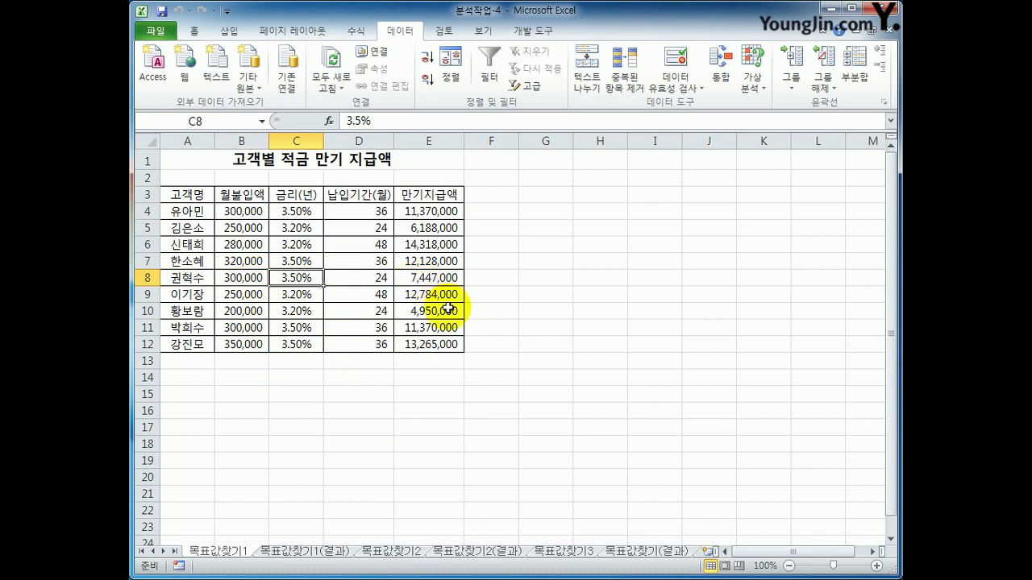
left_click(431, 281)
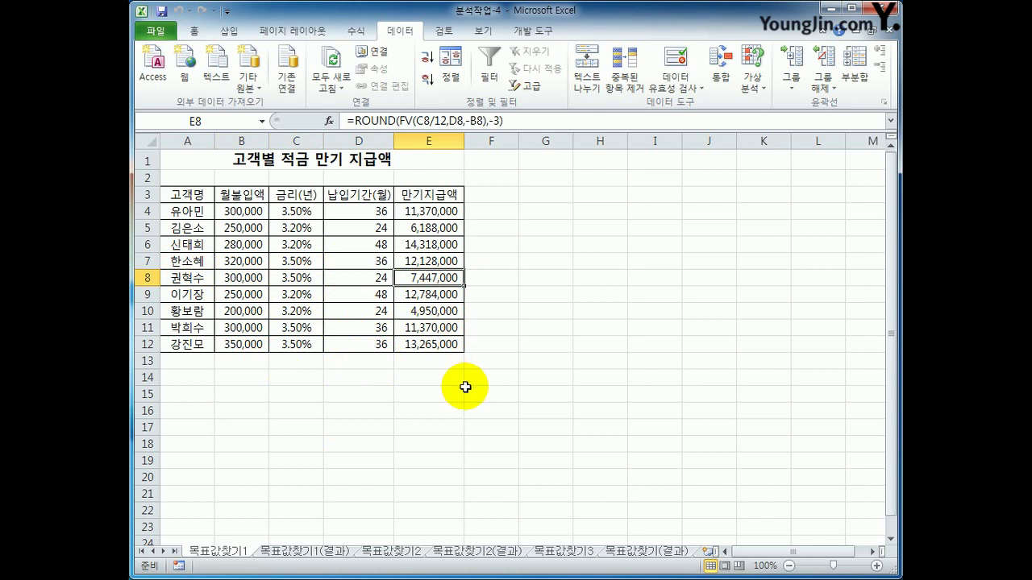
left_click(381, 277)
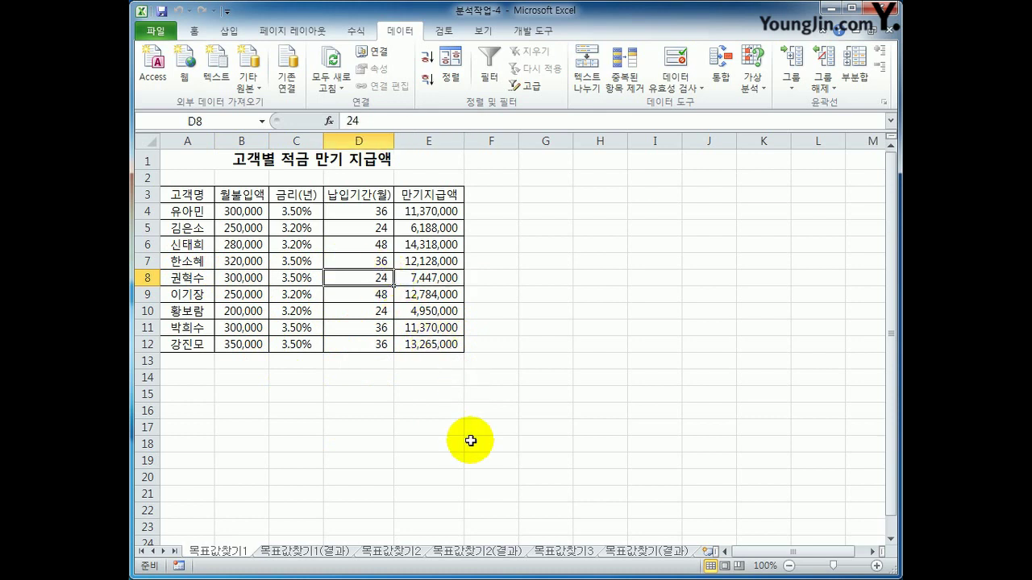
On the 목표값찾기1 sheet, run Goal Seek so the maturity payout in E8 reaches 8000000 by changing the payment period in D8
left_click(442, 278)
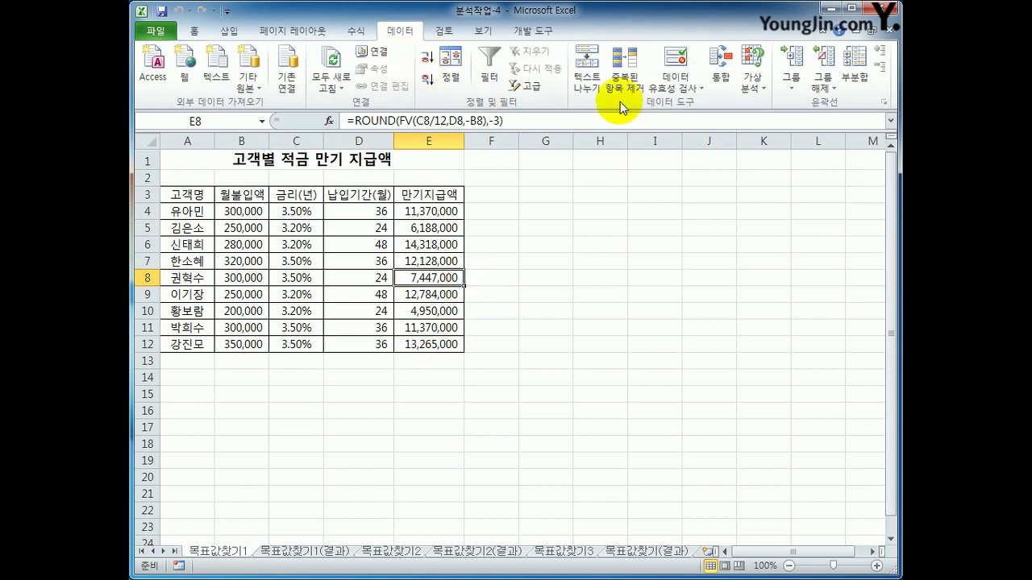
left_click(747, 94)
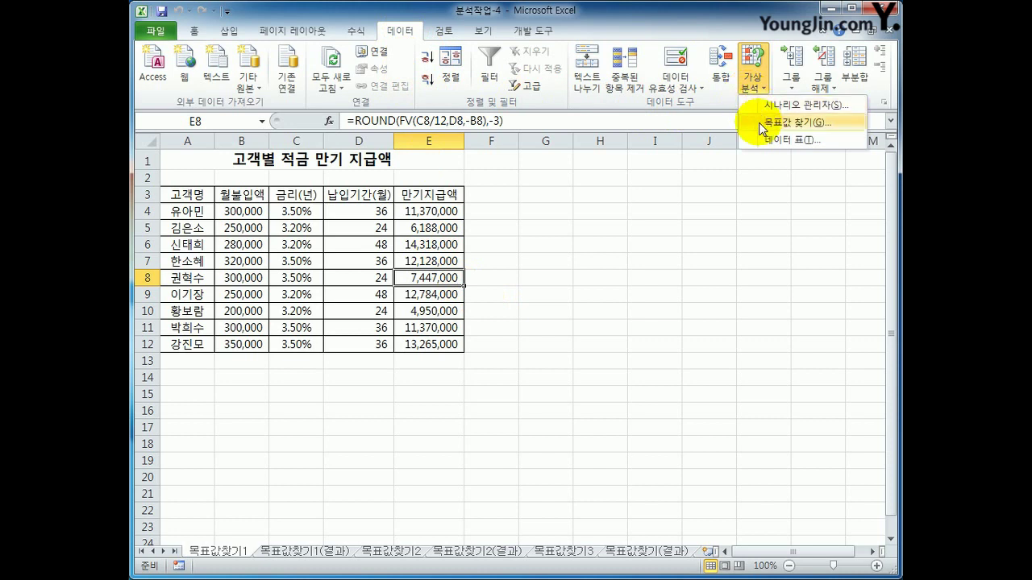
left_click(761, 127)
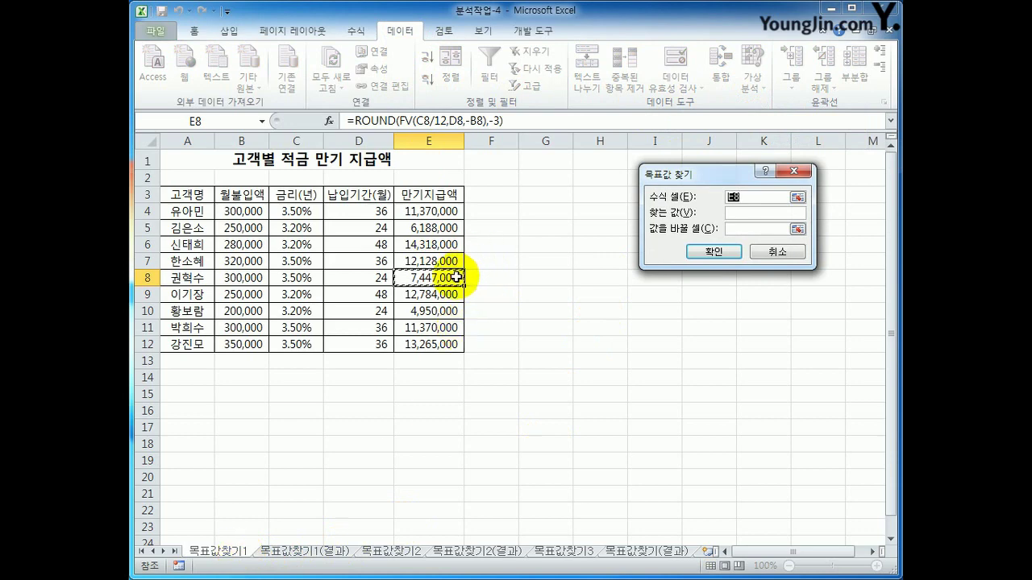
left_click(741, 211)
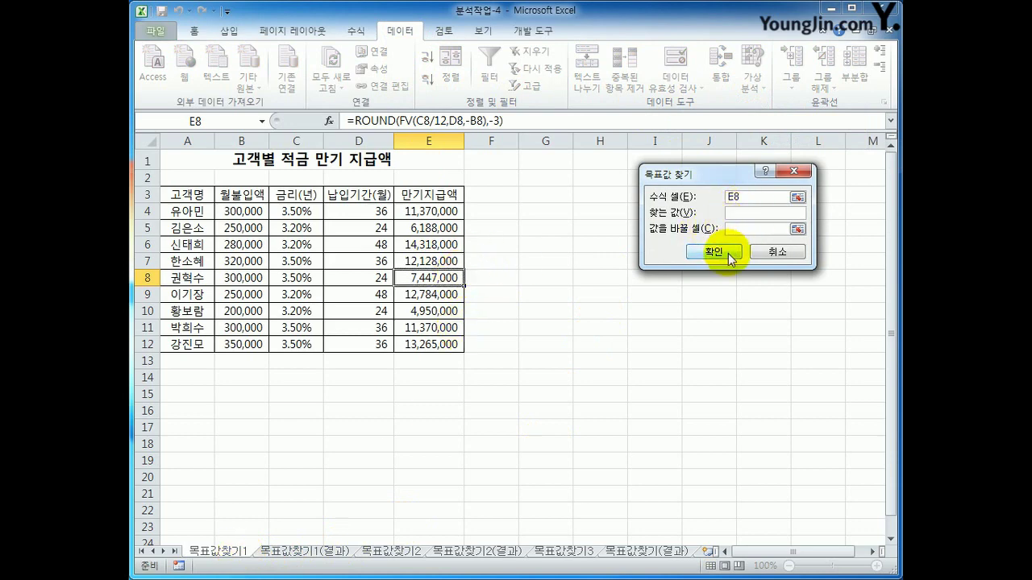
type("80")
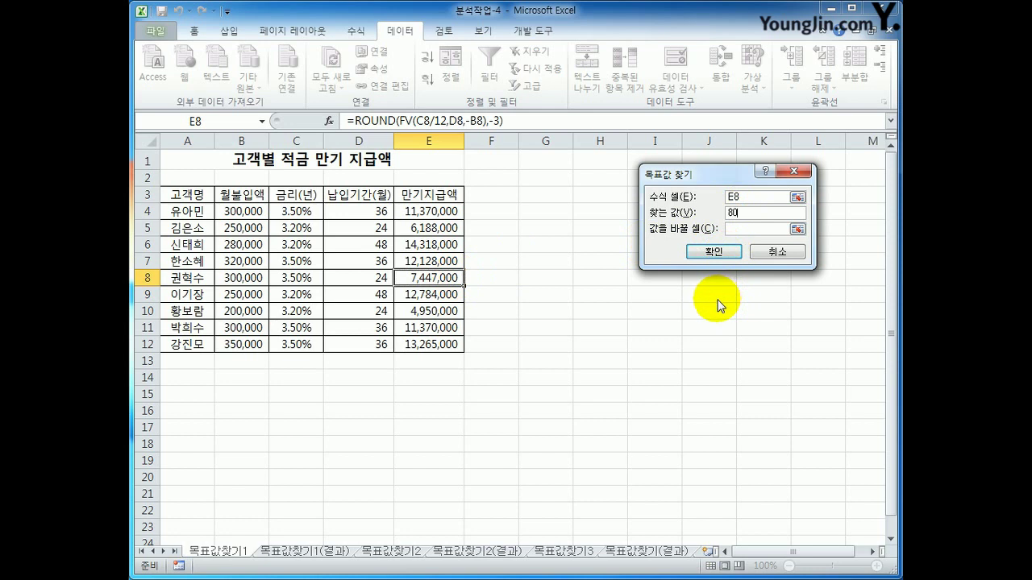
type("00000")
left_click(731, 228)
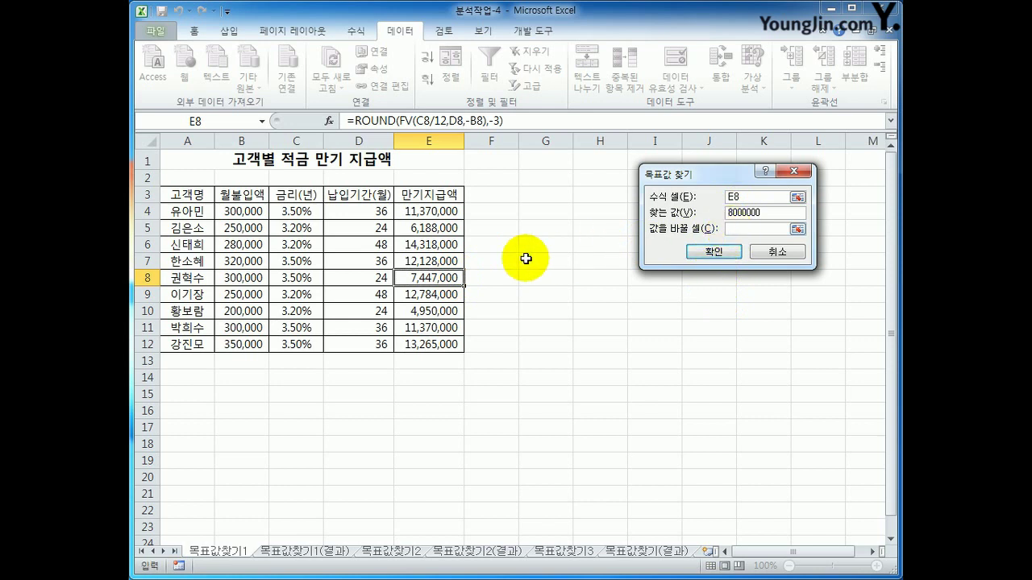
left_click(347, 278)
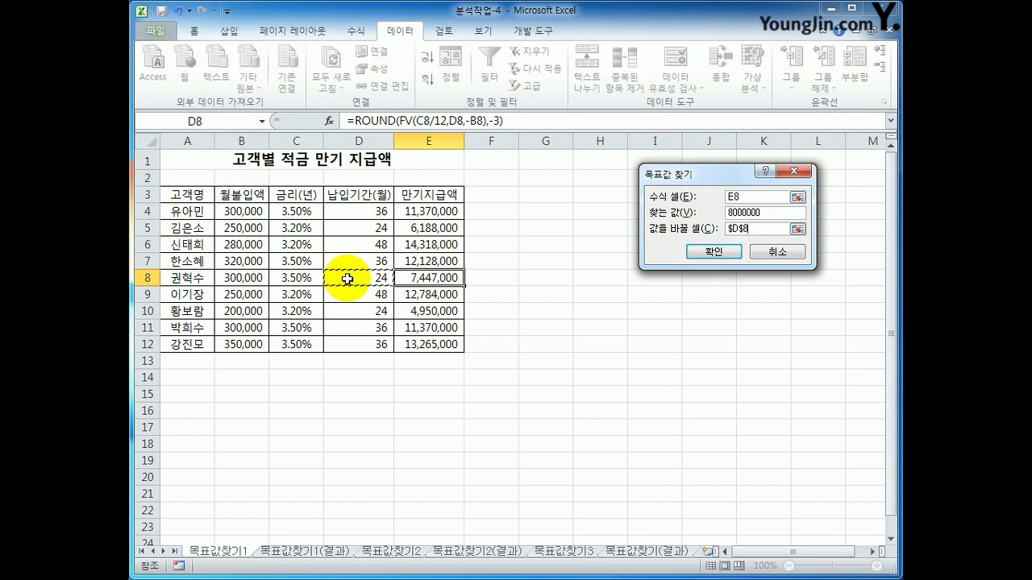
left_click(725, 255)
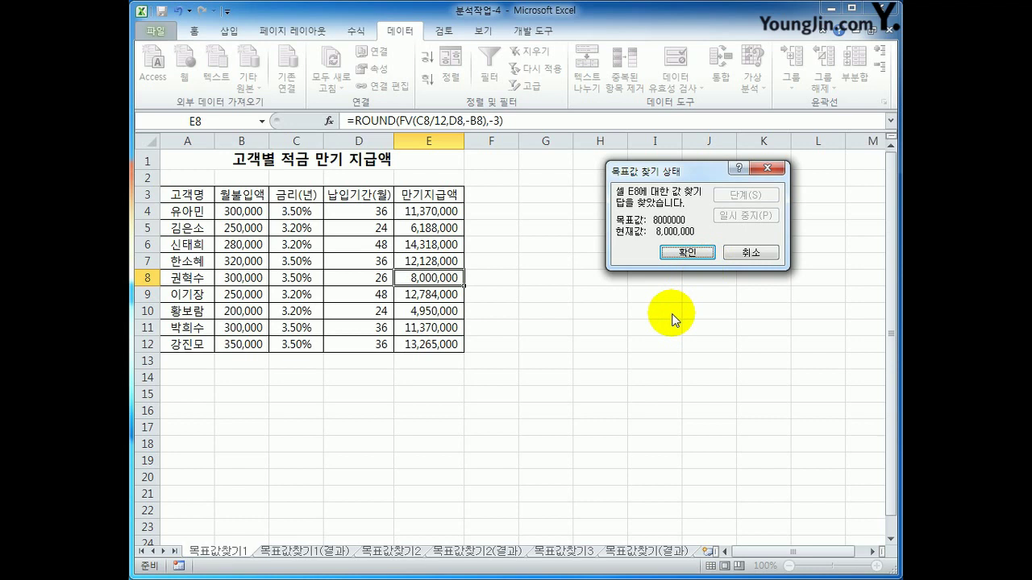
left_click(681, 252)
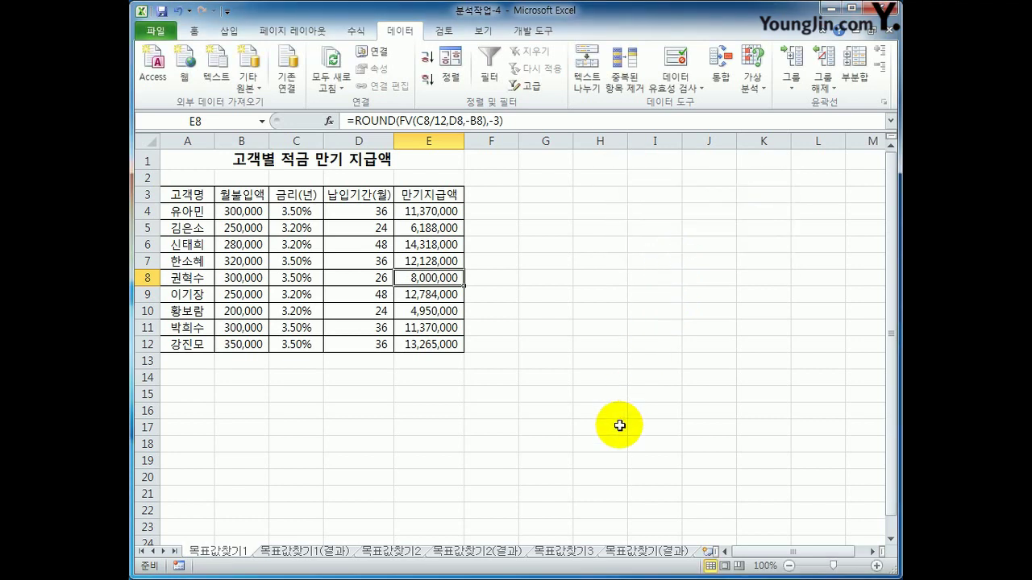
On the 목표값찾기2 sheet, run Goal Seek so 서초점's 냉장고 sales total in E10 reaches 100000000 by changing the sales quantity in D10
left_click(389, 552)
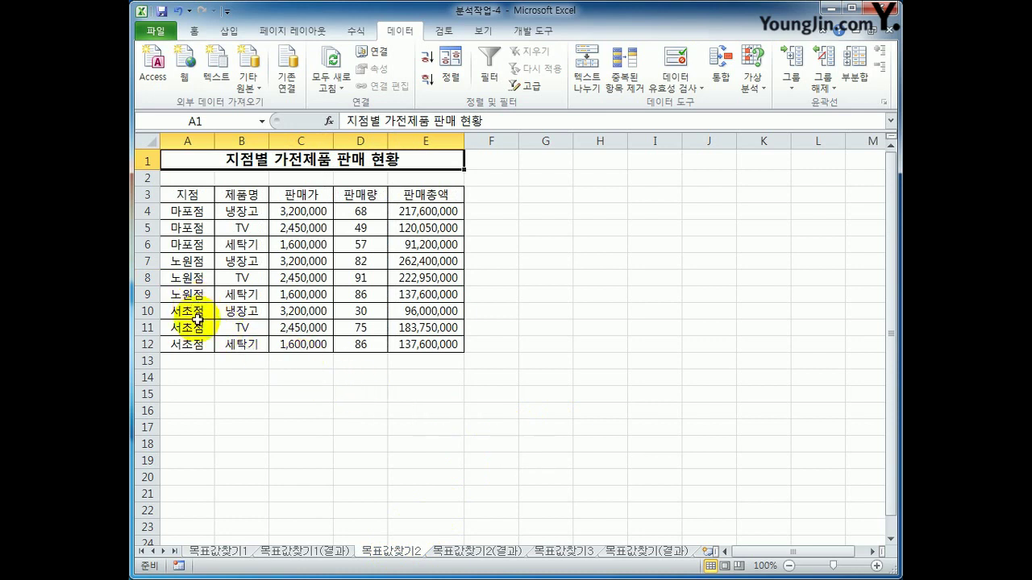
left_click(414, 316)
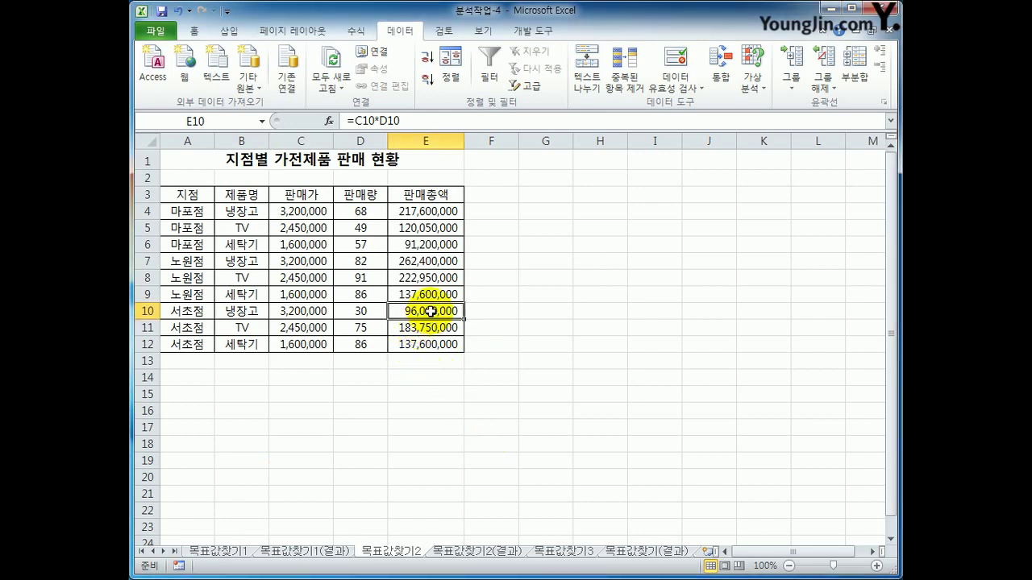
left_click(359, 312)
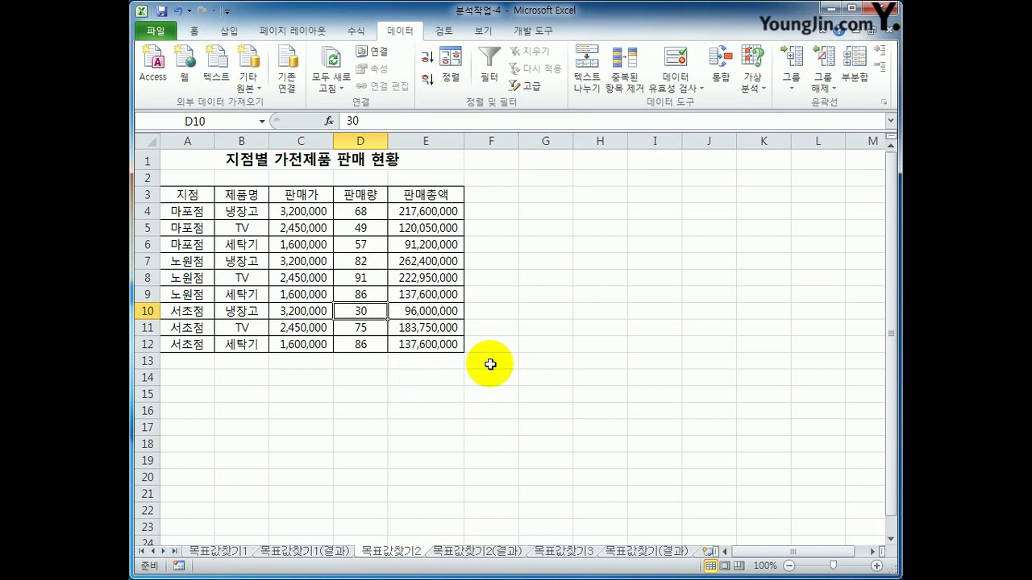
left_click(423, 313)
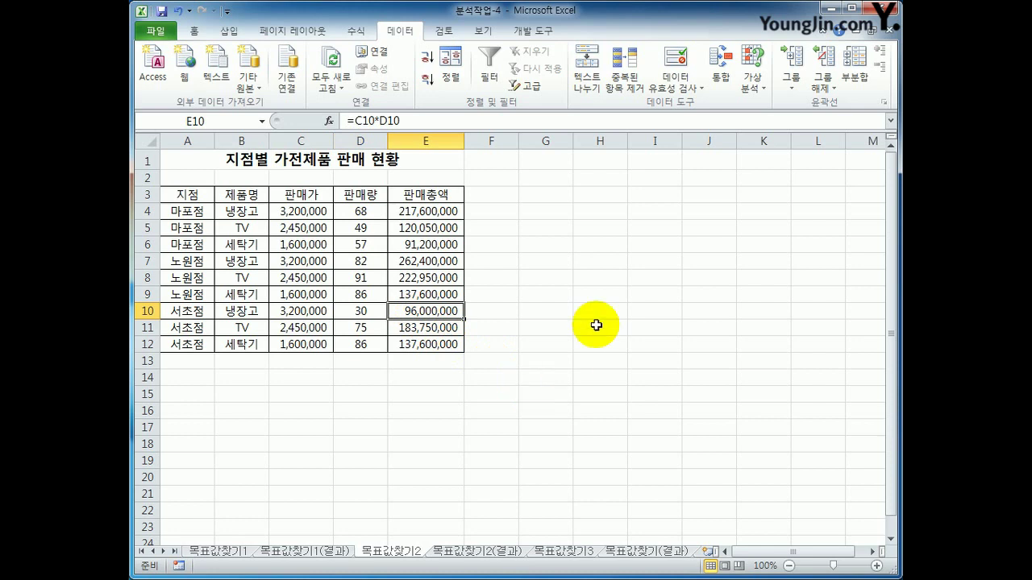
left_click(752, 81)
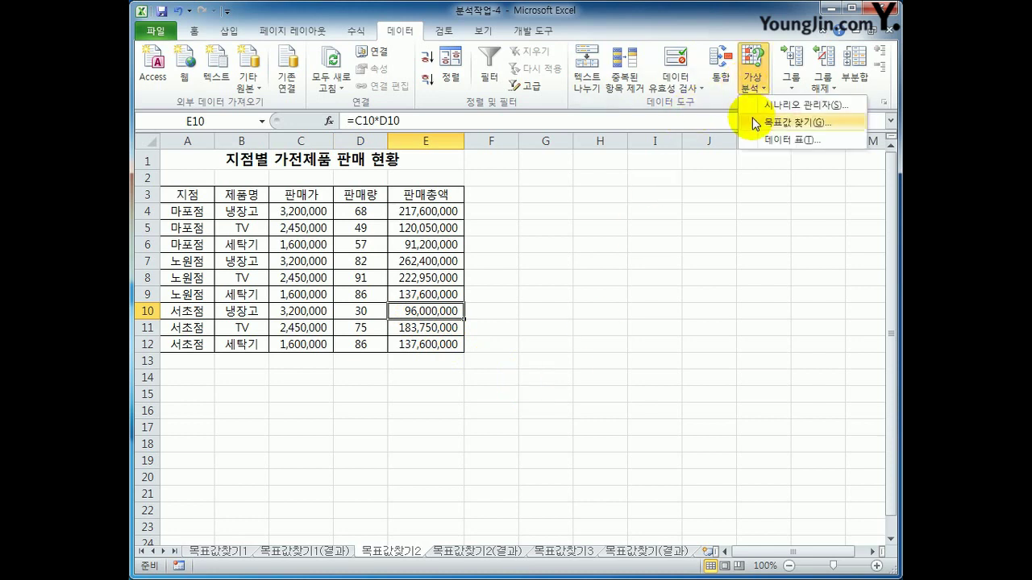
left_click(752, 120)
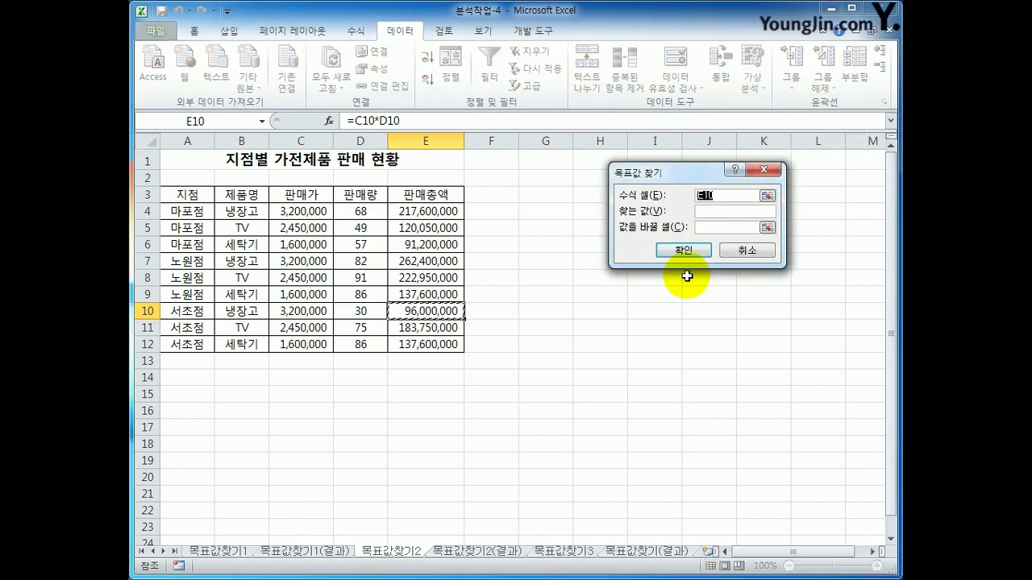
left_click(713, 212)
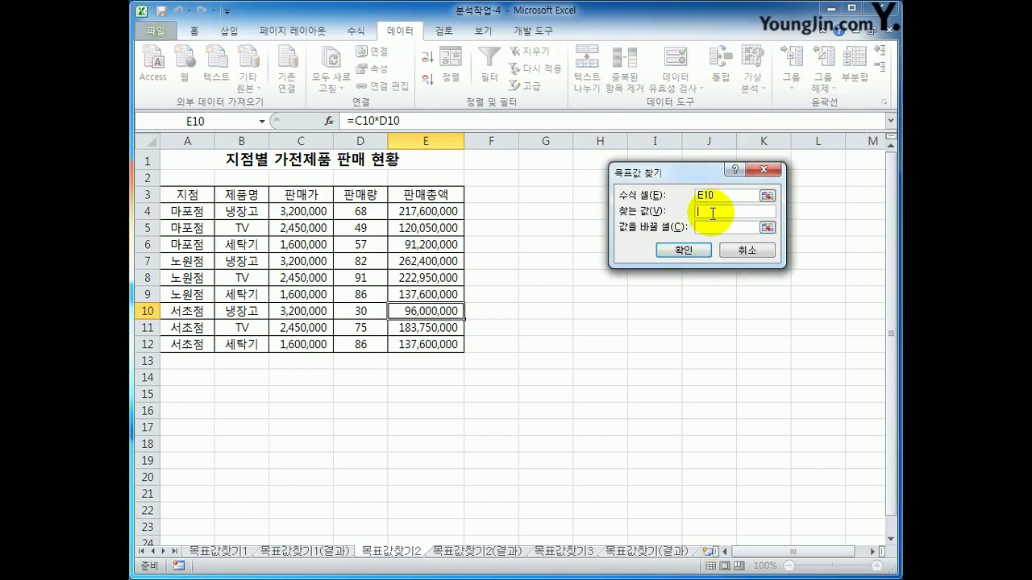
type("100000000")
left_click(698, 226)
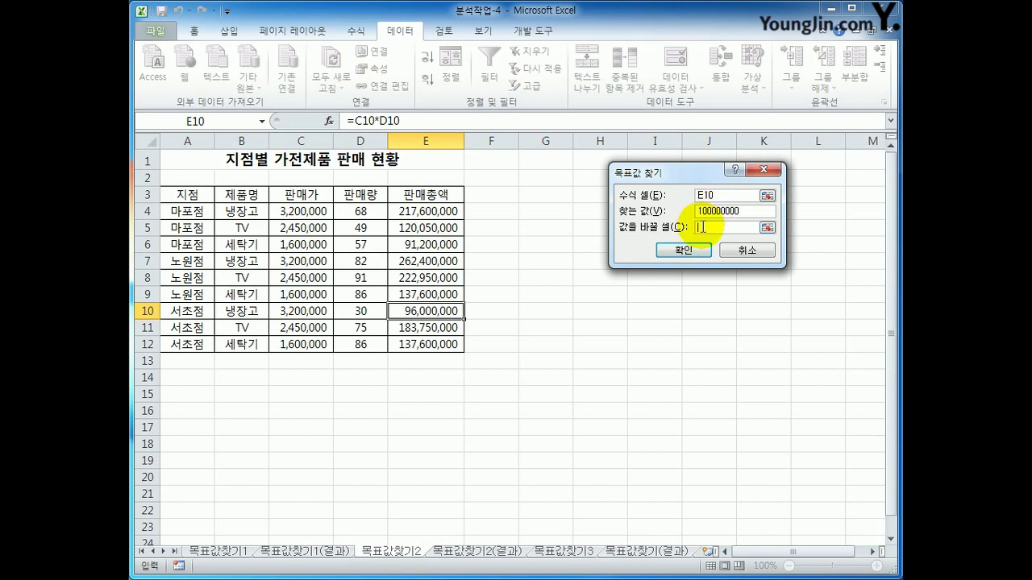
left_click(374, 316)
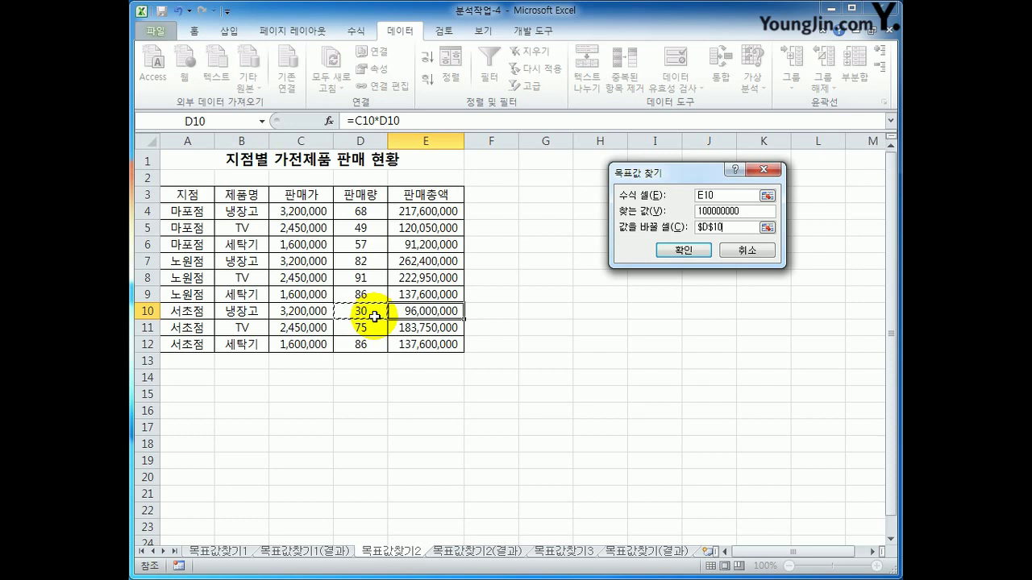
left_click(673, 249)
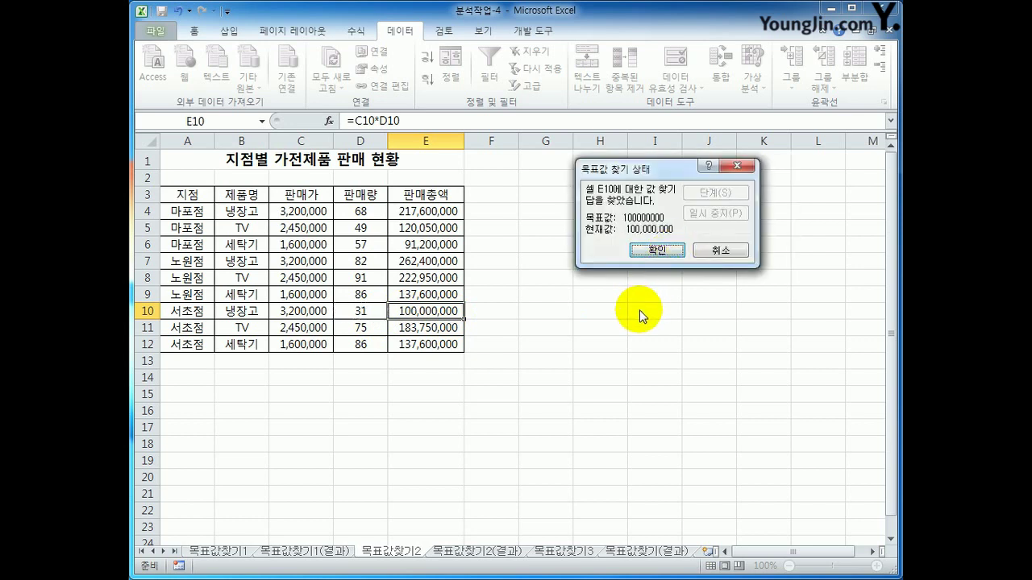
left_click(662, 255)
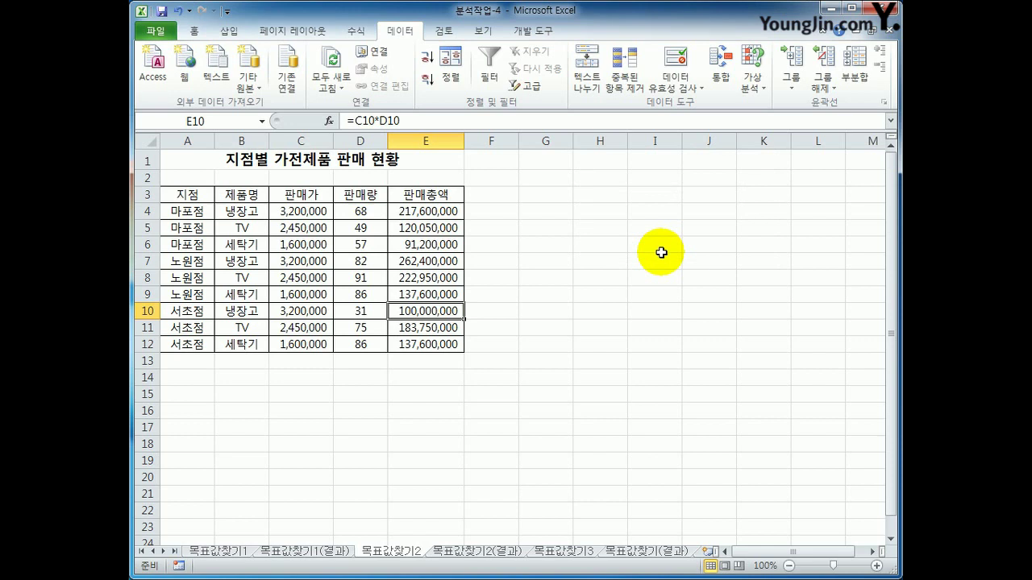
On the 목표값찾기3 sheet, run Goal Seek so the average 실판매금액 in E11 reaches 20000000 by changing the 골드회원 할인율 in C13
left_click(558, 554)
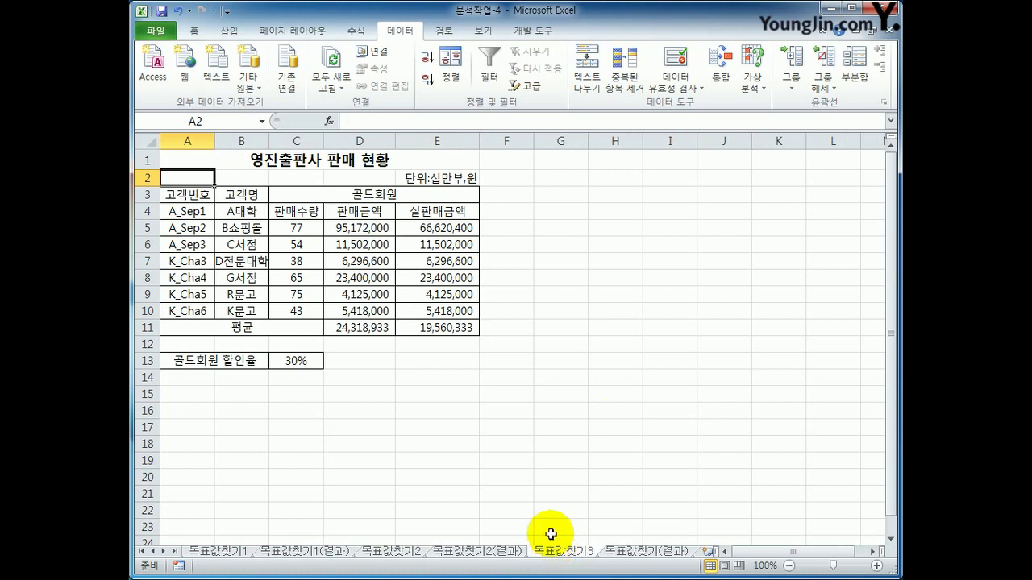
left_click(458, 328)
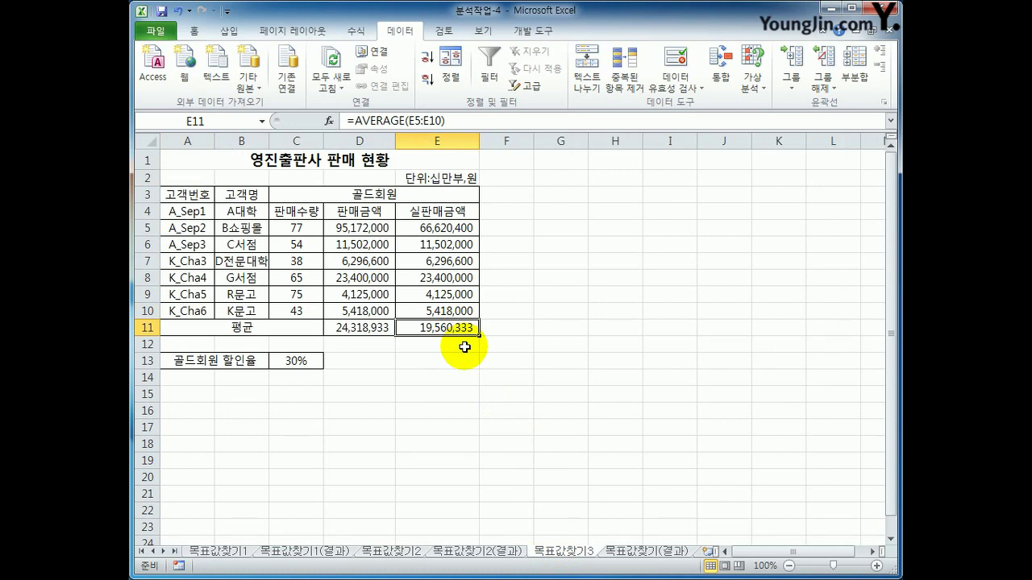
left_click(298, 360)
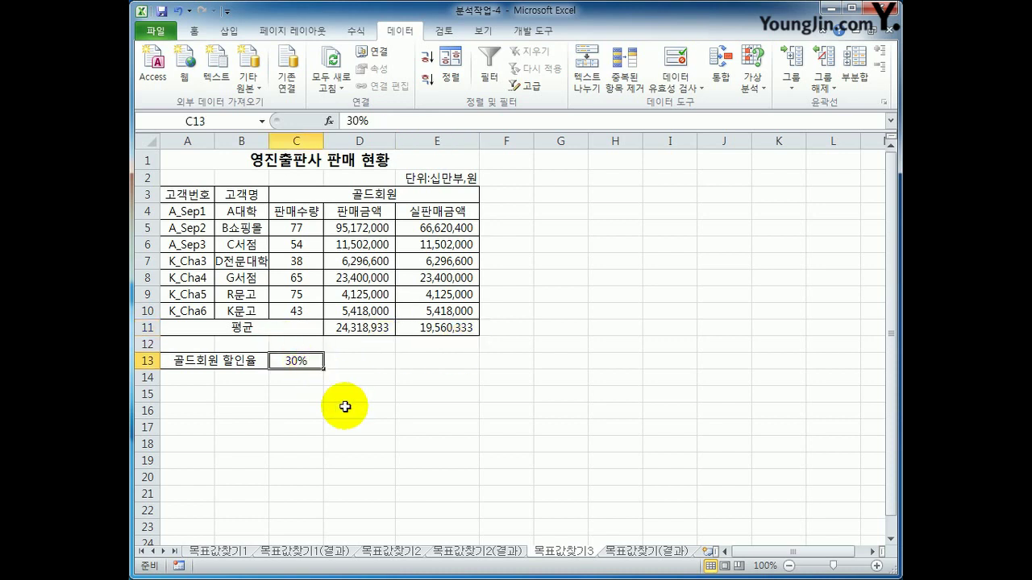
left_click(452, 326)
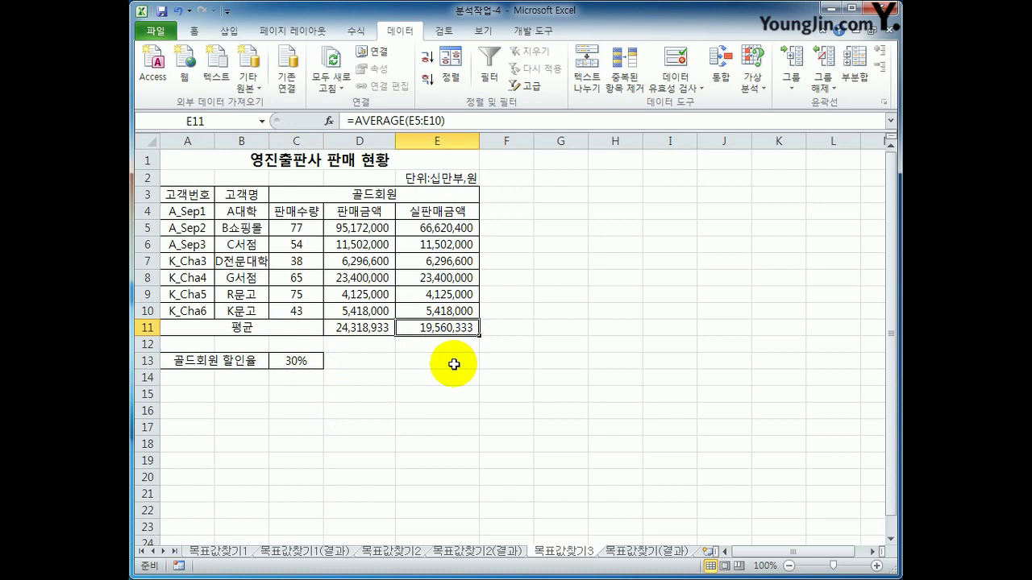
left_click(754, 88)
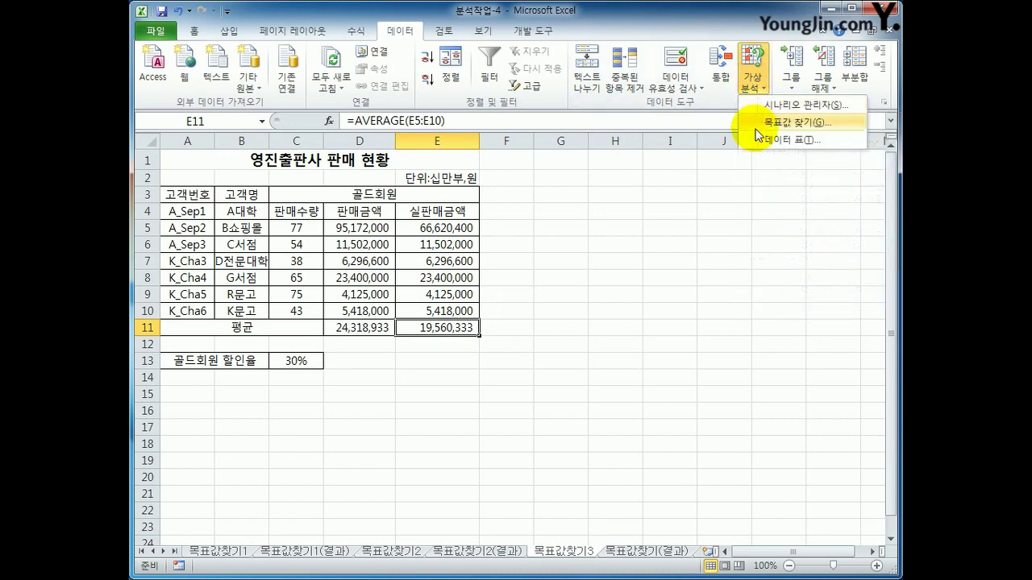
left_click(786, 122)
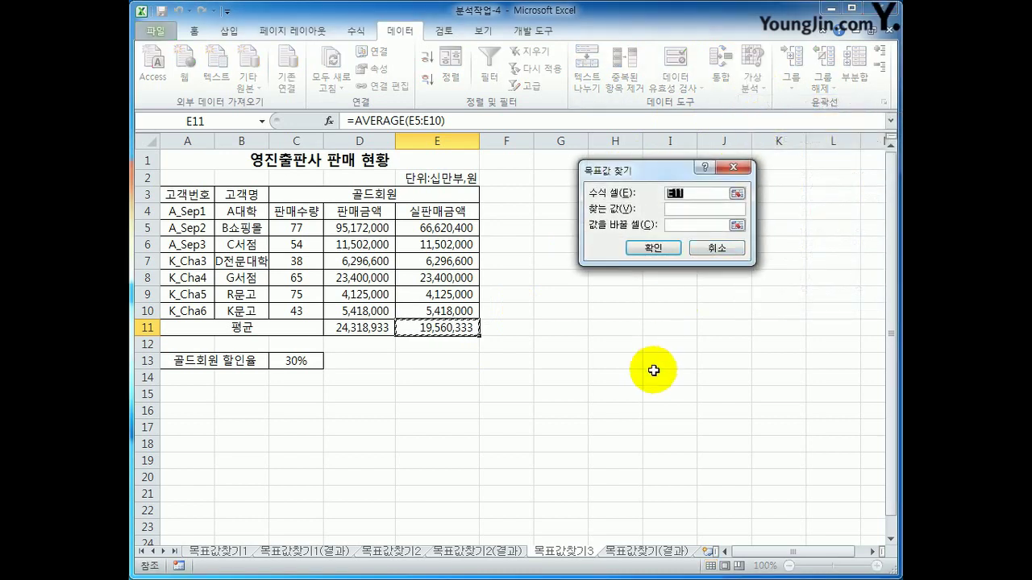
left_click(692, 208)
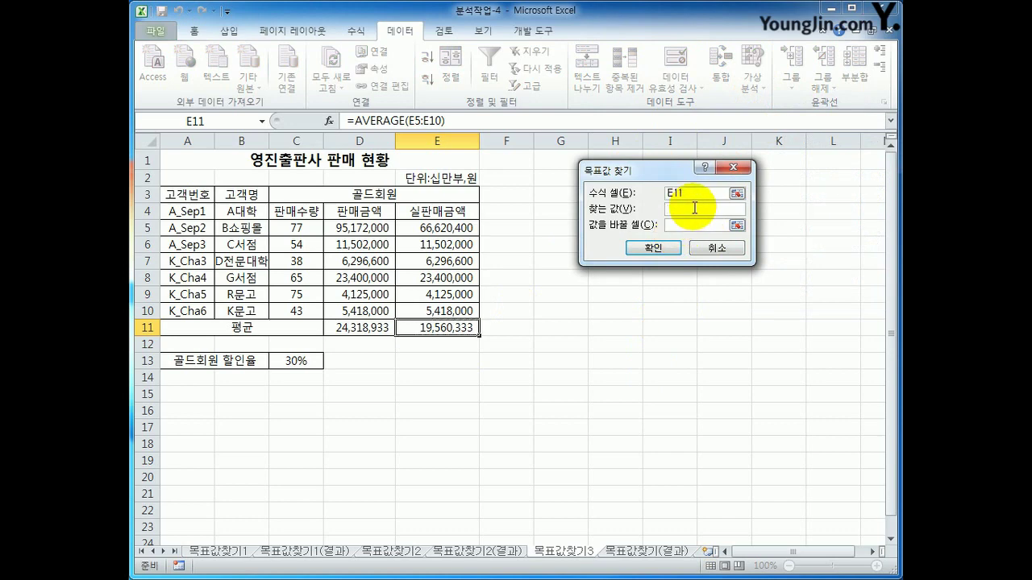
type("20000000")
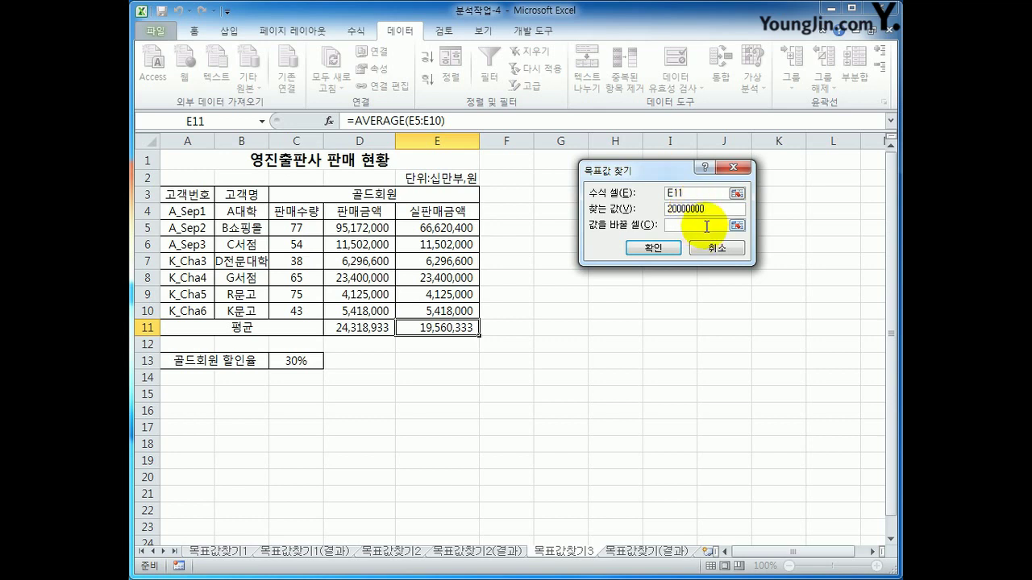
left_click(693, 225)
left_click(311, 362)
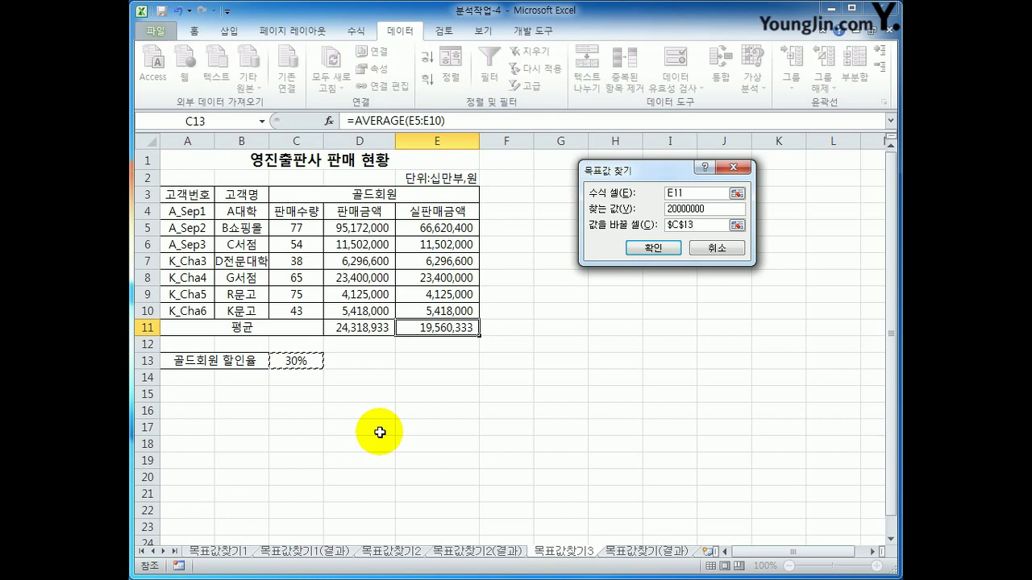
left_click(653, 250)
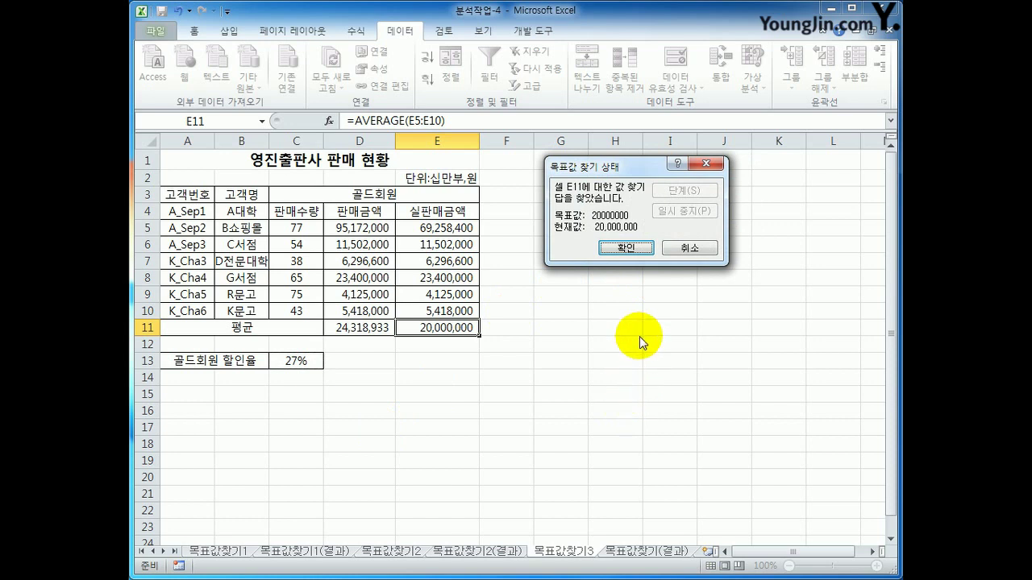
left_click(648, 250)
left_click(651, 414)
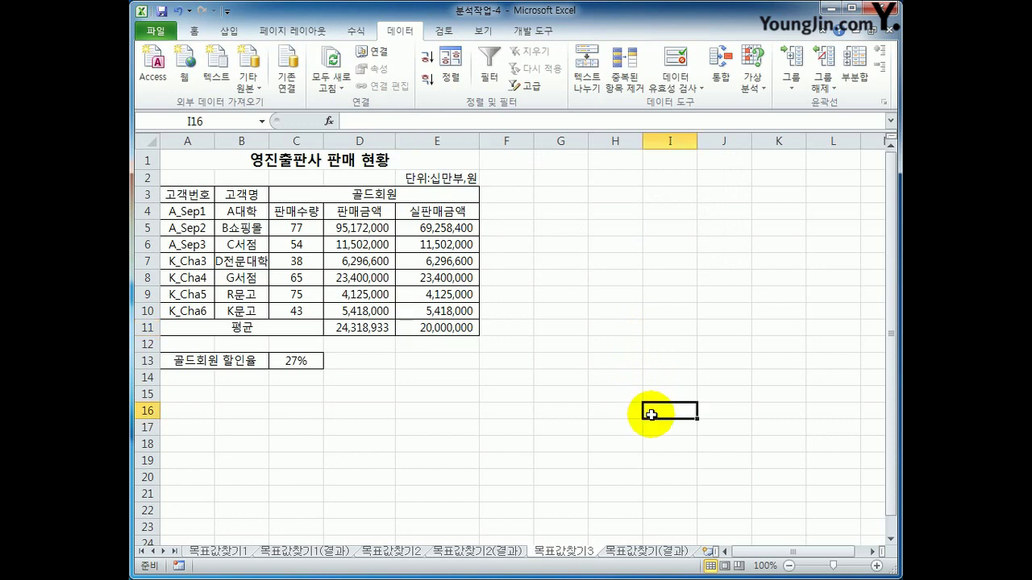